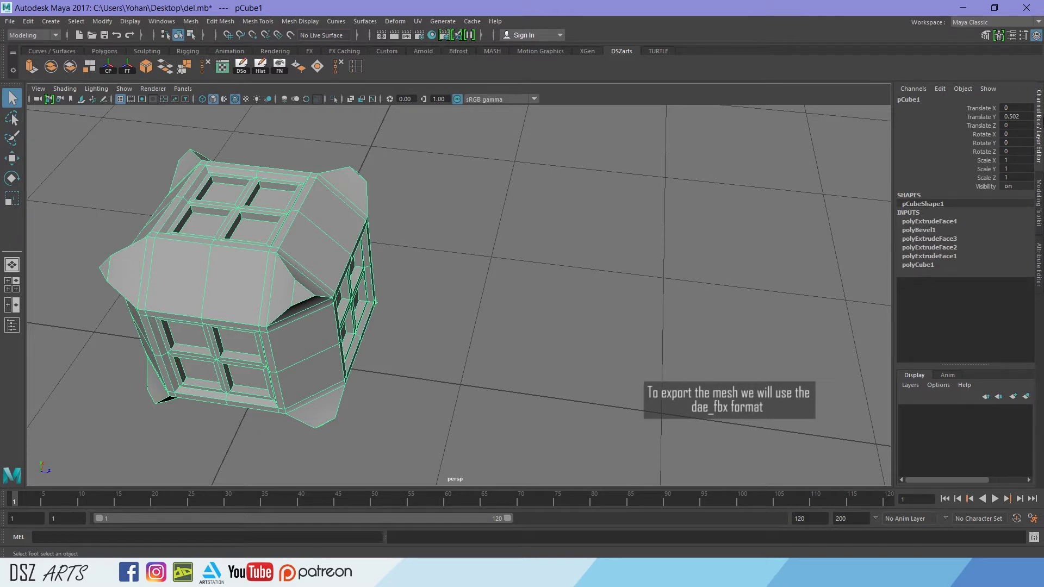
- Deselect the box and open the Plug-in Manager from Settings/Preferences
{"action": "left_click", "coordinate": [792, 139]}
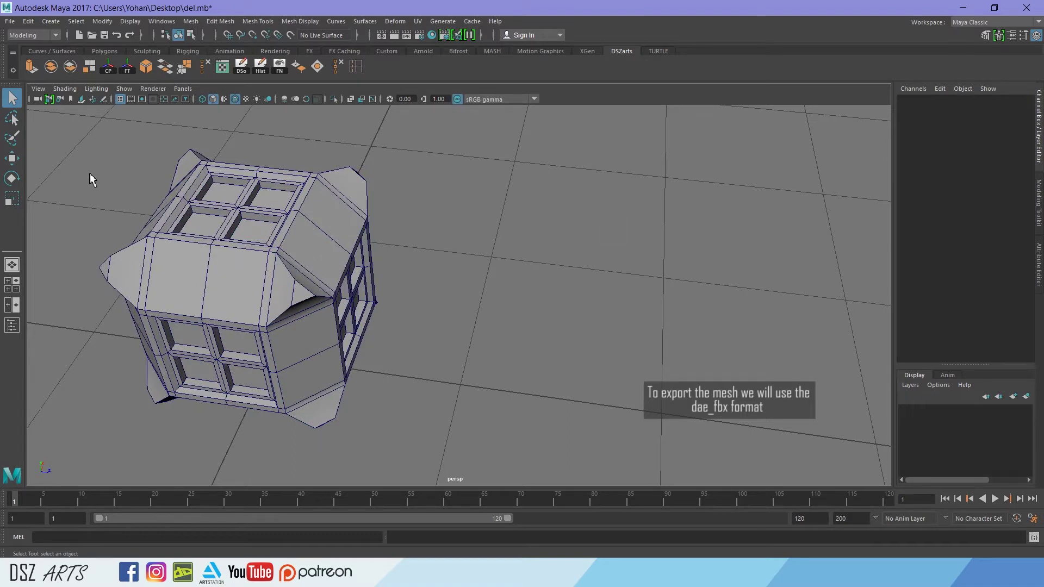
{"action": "left_click", "coordinate": [158, 26]}
{"action": "mouse_move", "coordinate": [194, 125]}
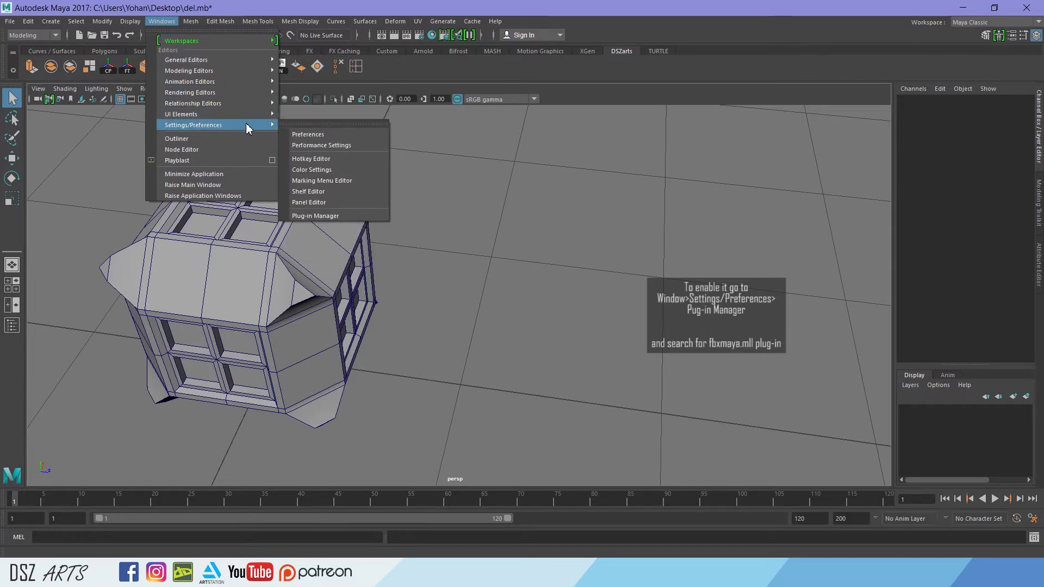
{"action": "left_click", "coordinate": [358, 216]}
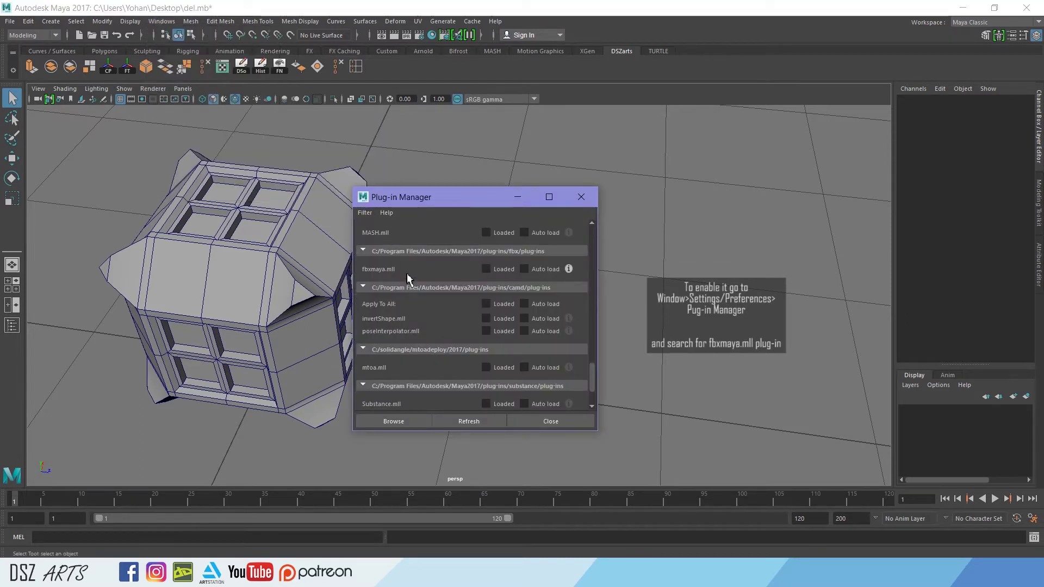
- Set fbxmaya.mll to Loaded and Auto load, refresh the list, and close the manager
{"action": "scroll", "coordinate": [408, 280], "scroll_direction": "down", "scroll_amount": 5}
{"action": "scroll", "coordinate": [407, 279], "scroll_direction": "down", "scroll_amount": 3}
{"action": "mouse_move", "coordinate": [592, 343]}
{"action": "left_mouse_down"}
{"action": "mouse_move", "coordinate": [596, 259]}
{"action": "mouse_move", "coordinate": [589, 309]}
{"action": "left_mouse_up"}
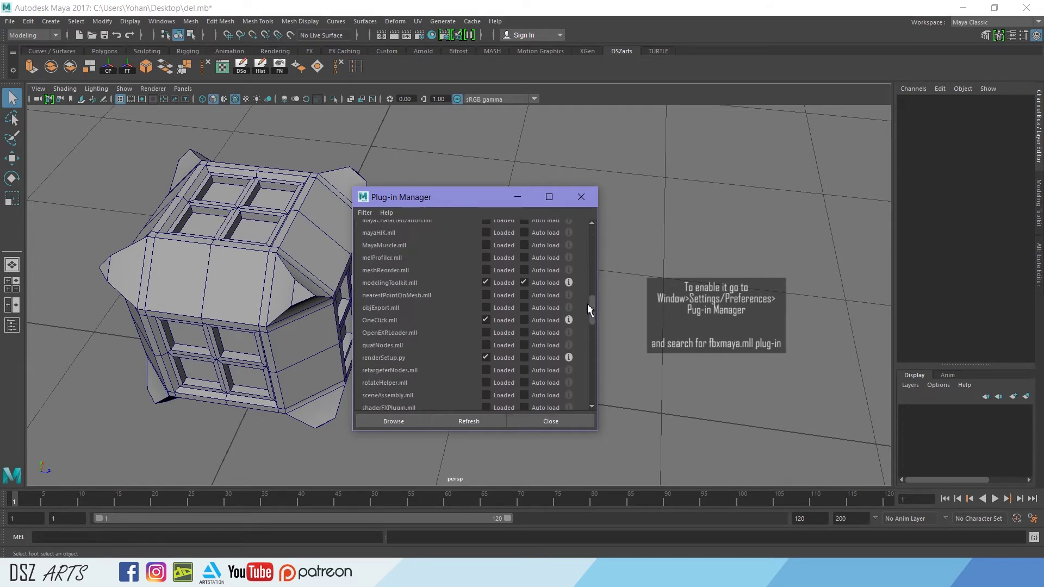
{"action": "left_click_drag", "start_coordinate": [475, 205], "coordinate": [436, 191]}
{"action": "scroll", "coordinate": [419, 303], "scroll_direction": "down", "scroll_amount": 2}
{"action": "scroll", "coordinate": [401, 305], "scroll_direction": "down", "scroll_amount": 2}
{"action": "scroll", "coordinate": [401, 305], "scroll_direction": "down", "scroll_amount": 2}
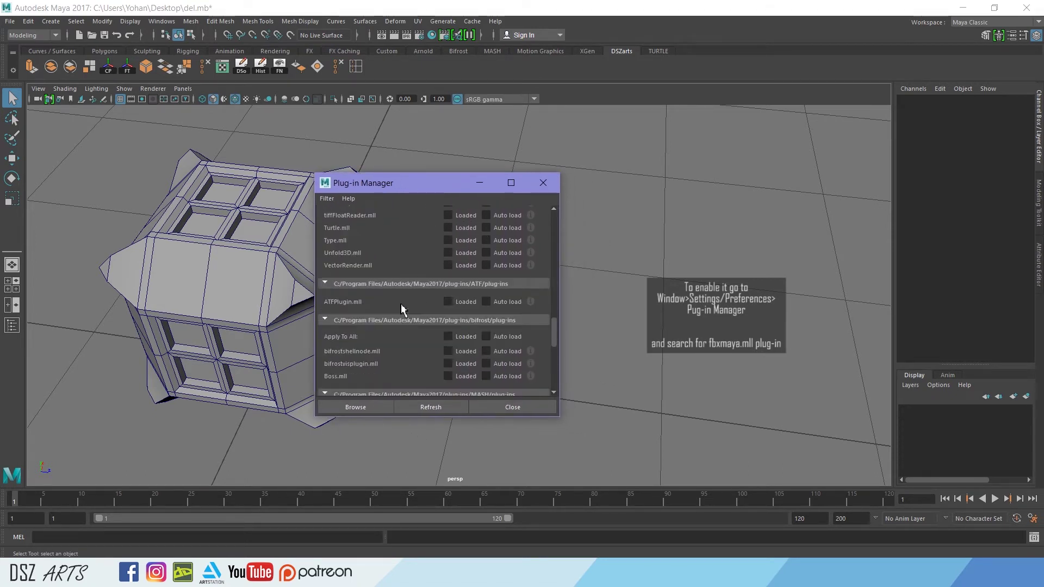
{"action": "scroll", "coordinate": [398, 315], "scroll_direction": "down", "scroll_amount": 2}
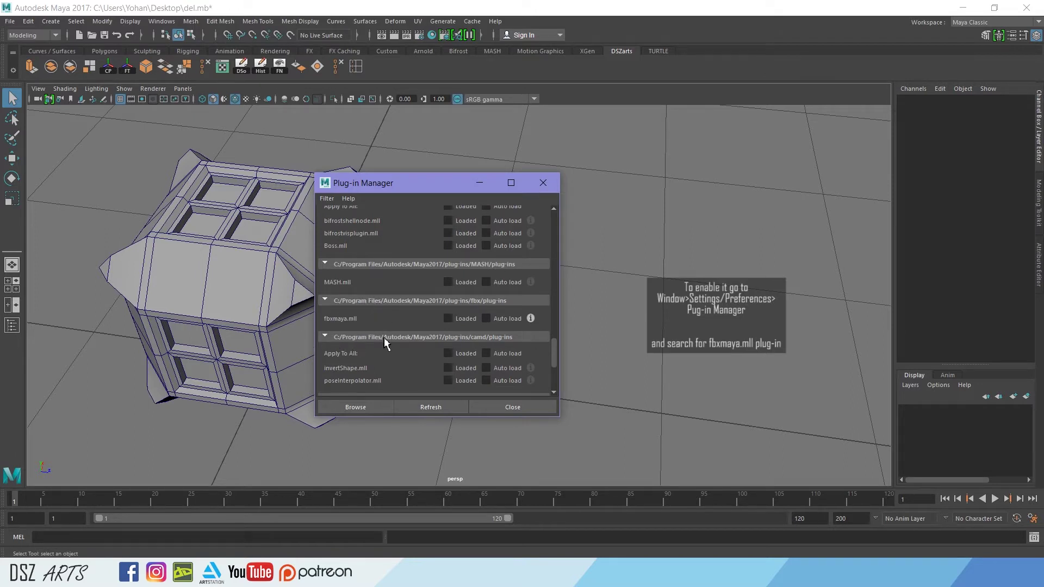
{"action": "left_click", "coordinate": [485, 318]}
{"action": "left_click", "coordinate": [444, 405]}
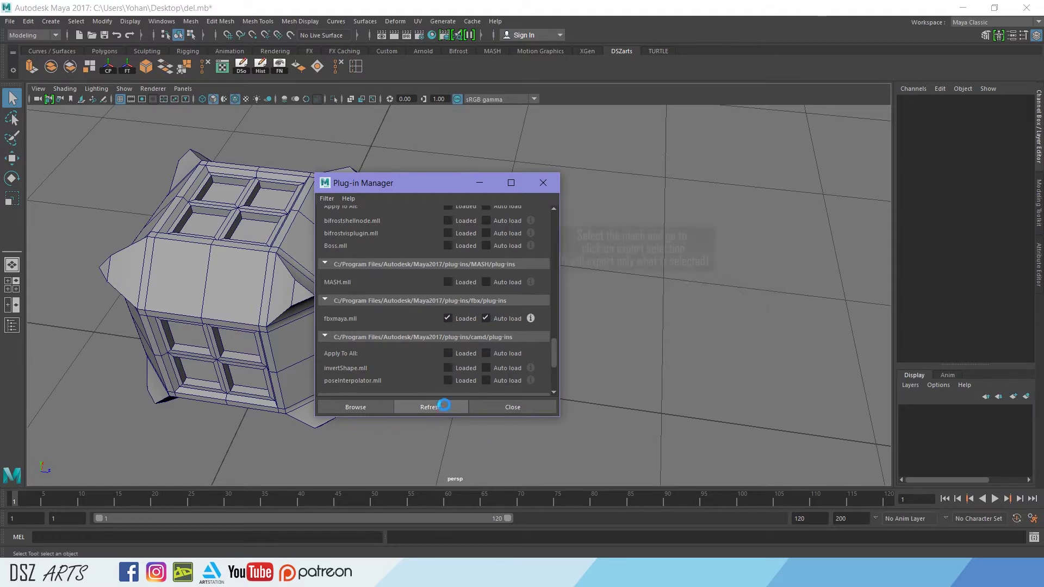
{"action": "left_click", "coordinate": [501, 408]}
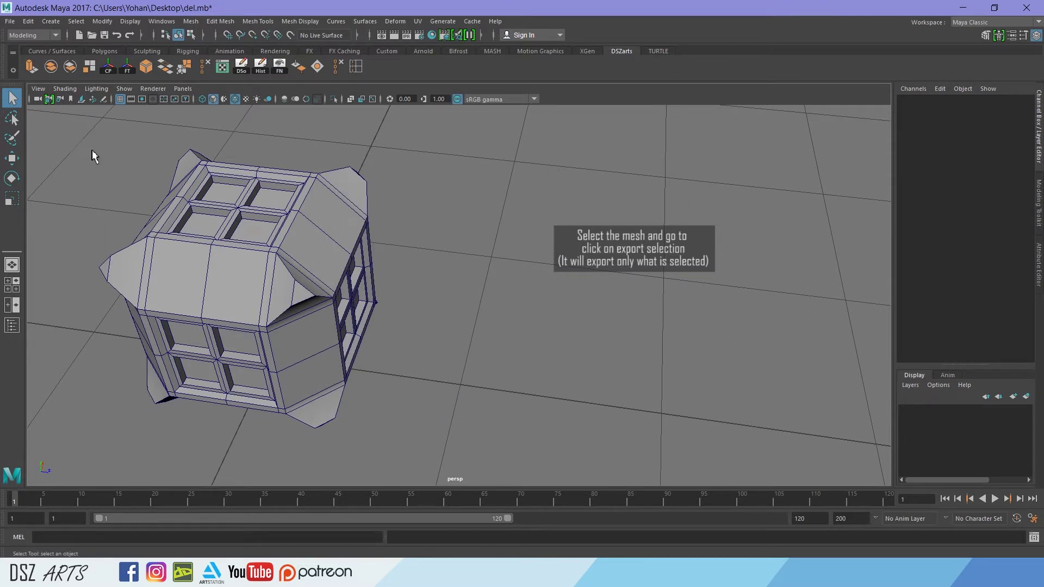
- Export the selected box mesh (pCube1), targeting the C4D folder on the Desktop
{"action": "left_click", "coordinate": [200, 199]}
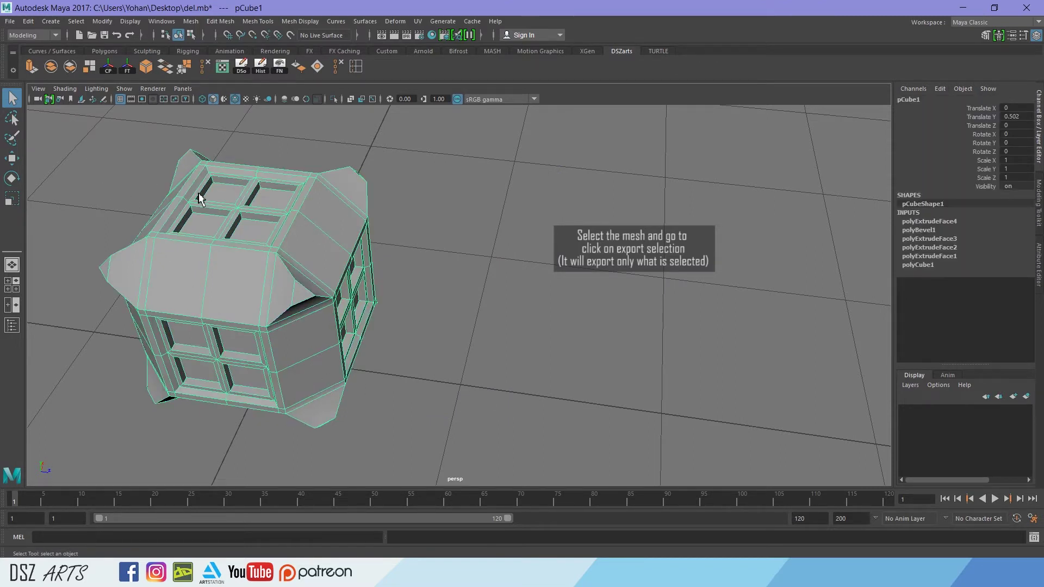
{"action": "left_click", "coordinate": [10, 22]}
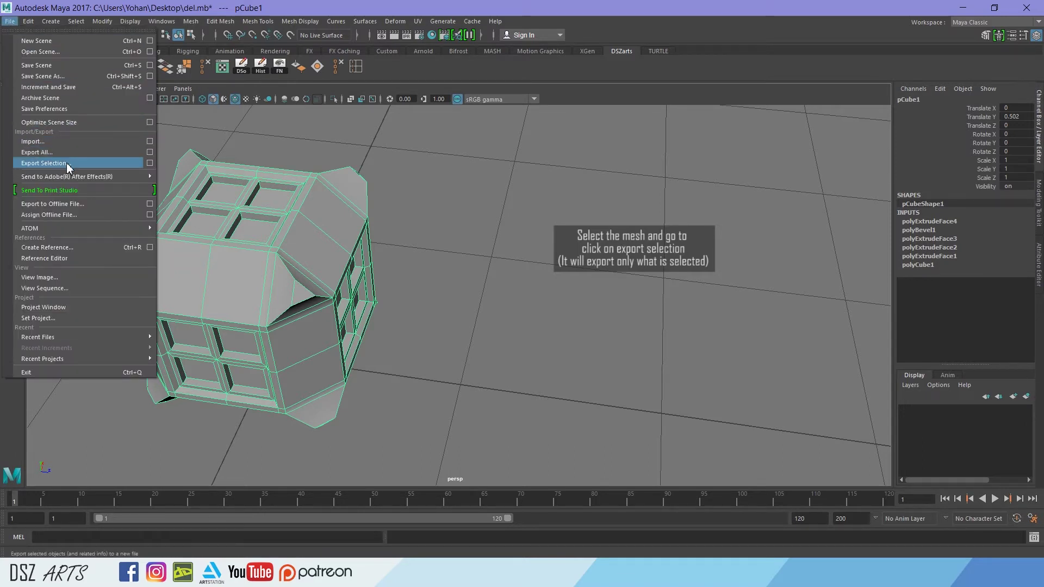
{"action": "left_click", "coordinate": [43, 163]}
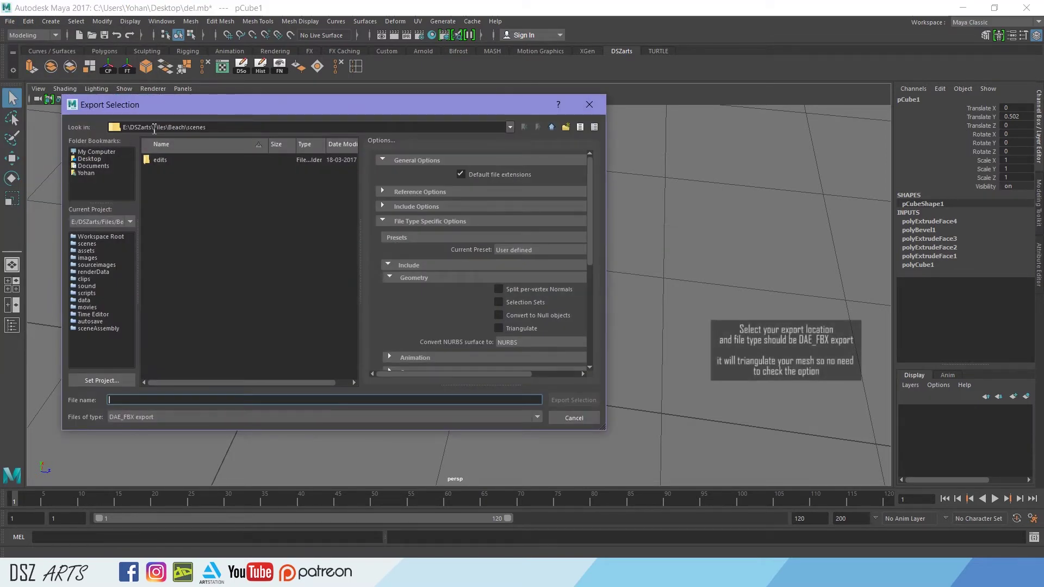
{"action": "left_click", "coordinate": [89, 158]}
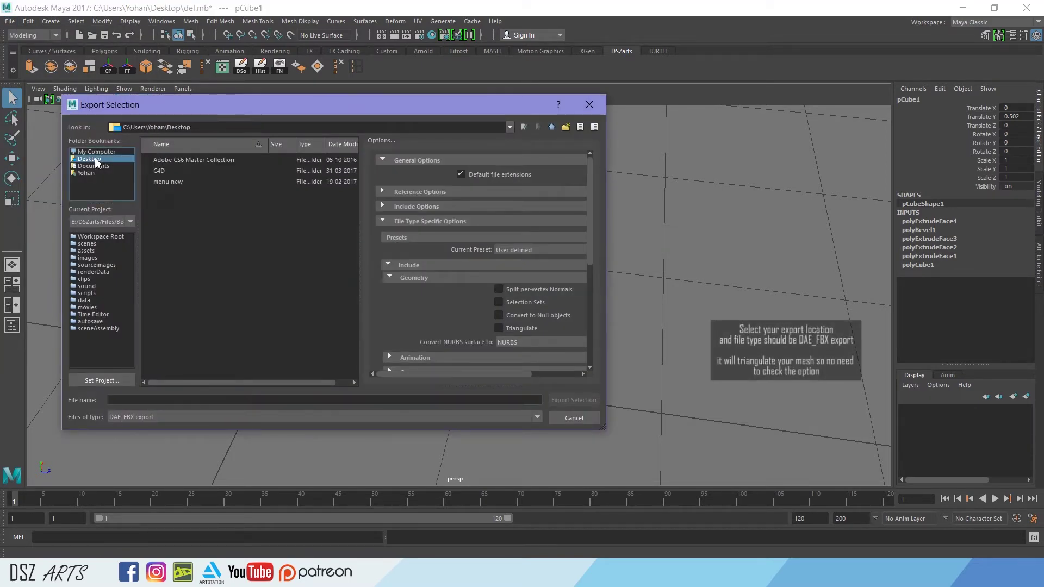
{"action": "double_click", "coordinate": [158, 169]}
- Save the export as BOX in DAE_FBX format with triangulation off, then deselect the box
{"action": "left_click", "coordinate": [157, 417]}
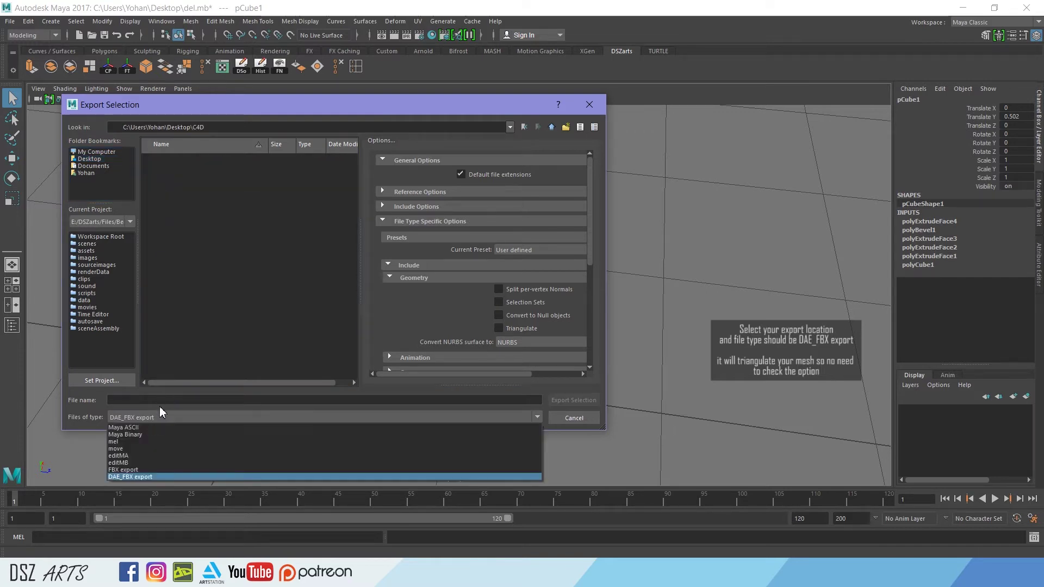
{"action": "left_click", "coordinate": [141, 477]}
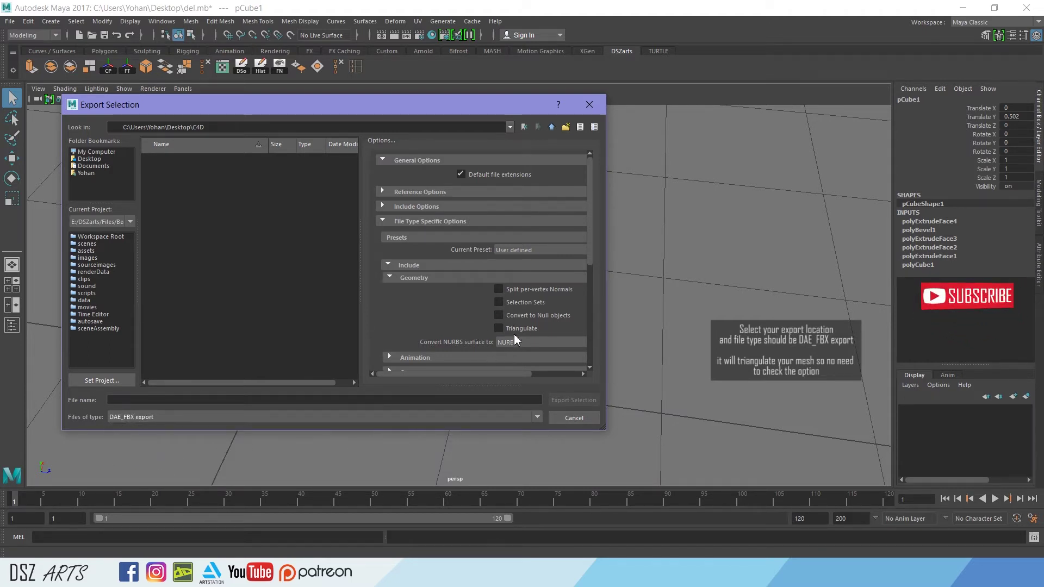
{"action": "left_click", "coordinate": [510, 329]}
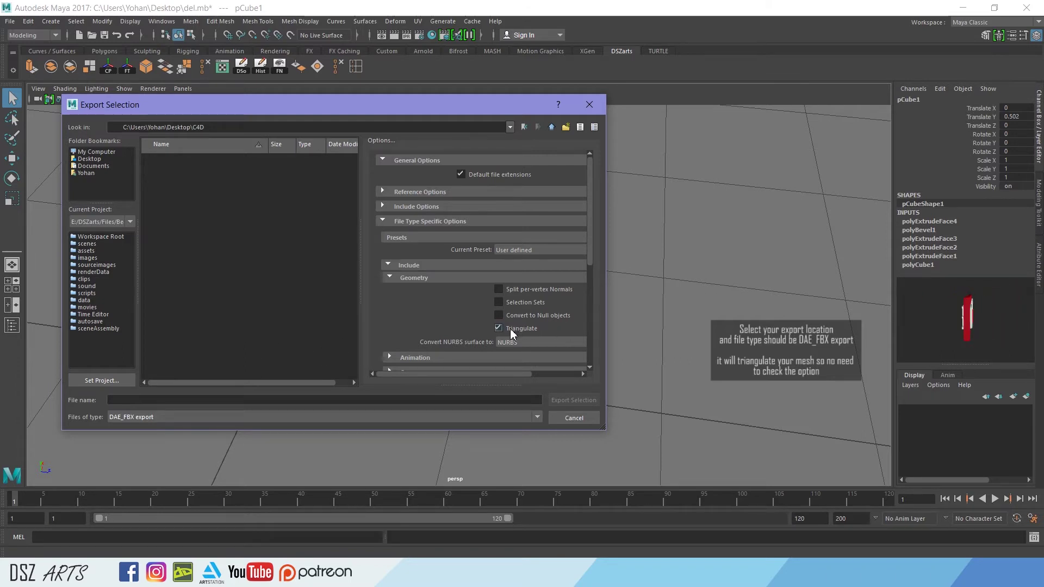
{"action": "left_click", "coordinate": [498, 329]}
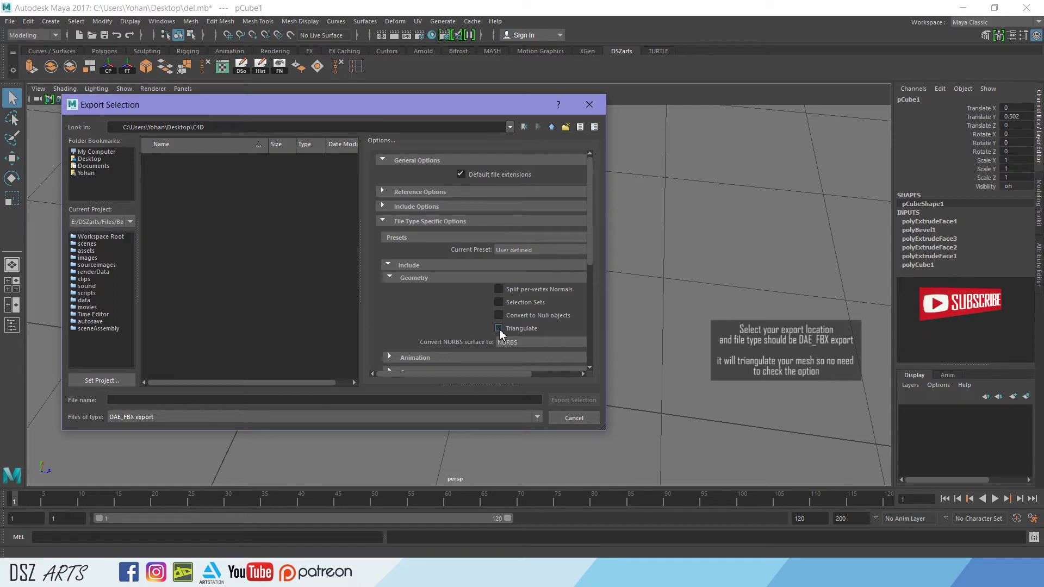
{"action": "left_click", "coordinate": [229, 399]}
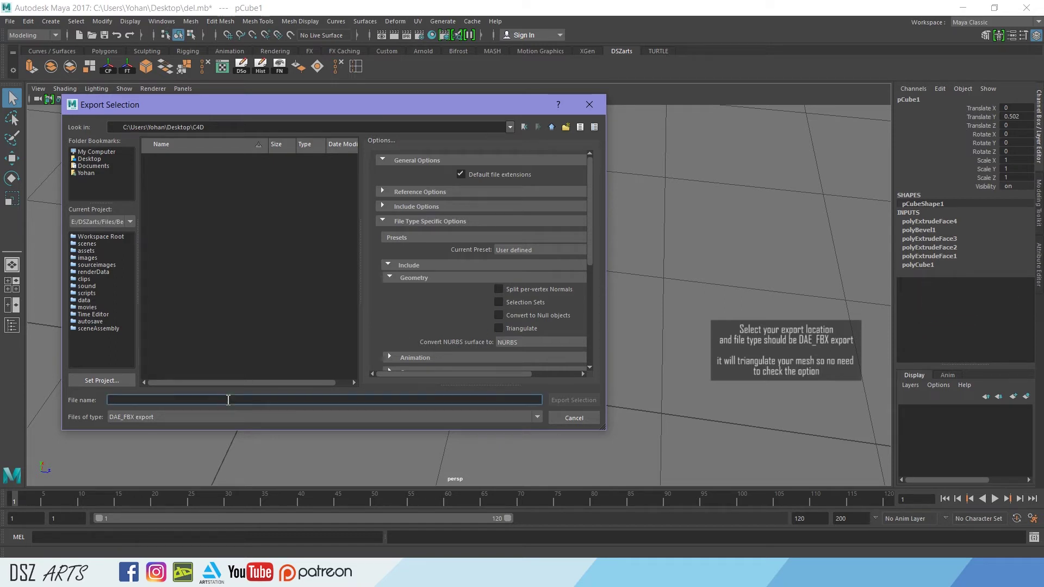
{"action": "type", "text": "BOX"}
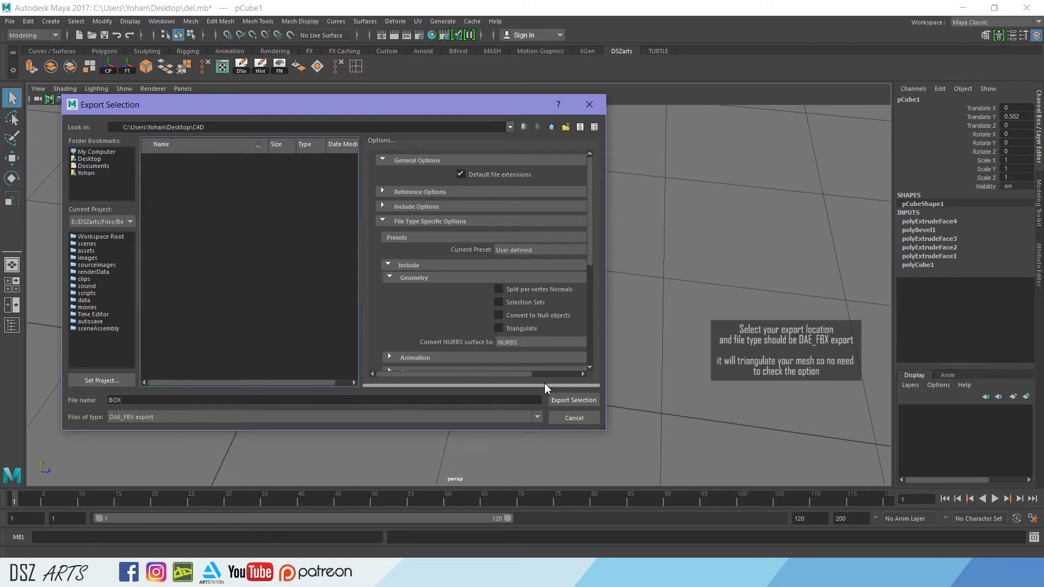
{"action": "left_click", "coordinate": [562, 402]}
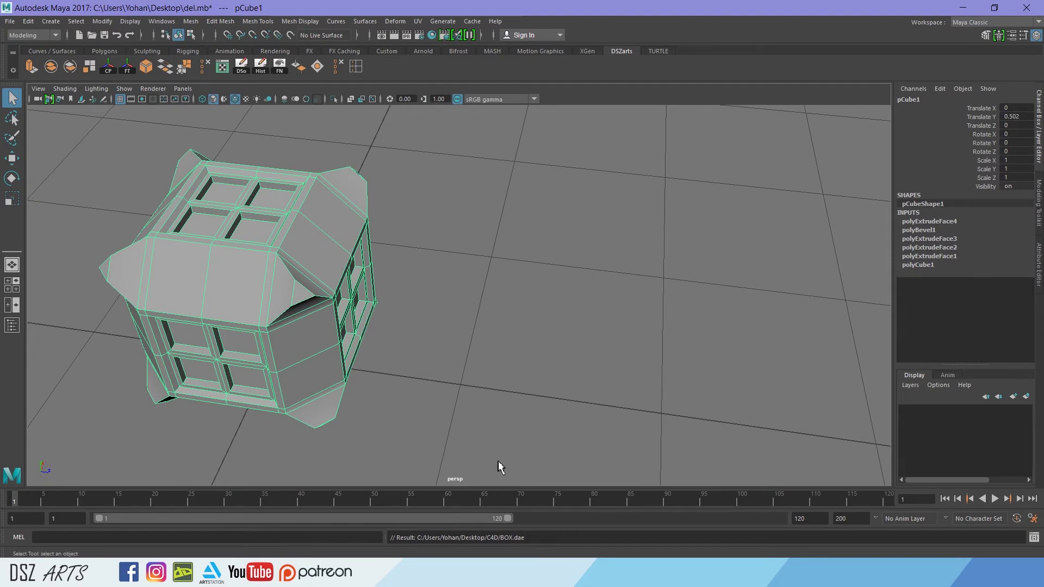
{"action": "left_click", "coordinate": [415, 434]}
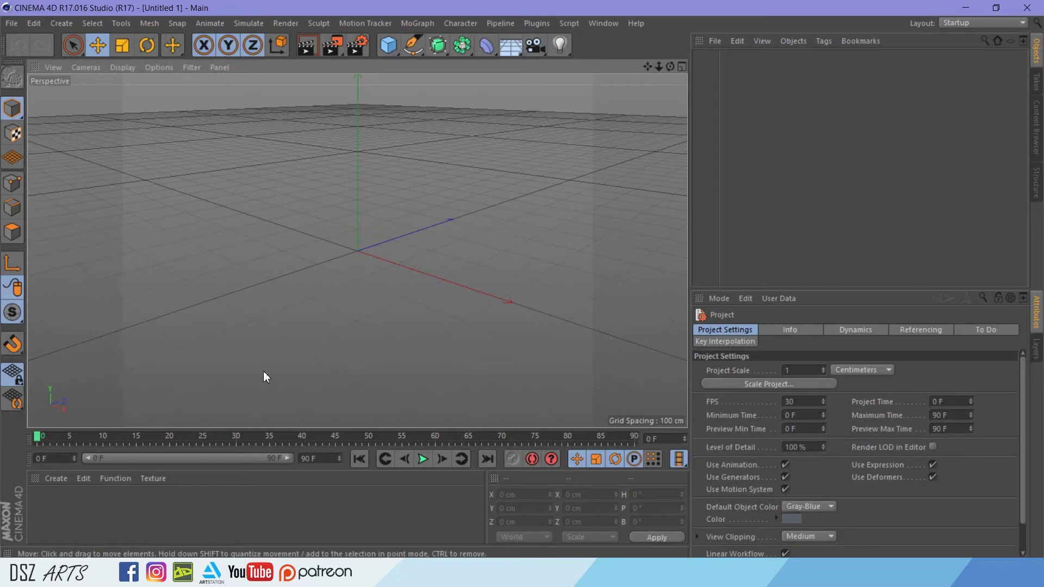
- Open BOX.dae in Cinema 4D, accepting the COLLADA 1.4 Import defaults
{"action": "mouse_move", "coordinate": [396, 281]}
{"action": "left_mouse_down", "text": "alt"}
{"action": "mouse_move", "coordinate": [343, 307]}
{"action": "mouse_move", "coordinate": [266, 315]}
{"action": "mouse_move", "coordinate": [233, 303]}
{"action": "mouse_move", "coordinate": [334, 259]}
{"action": "left_mouse_up", "text": "alt"}
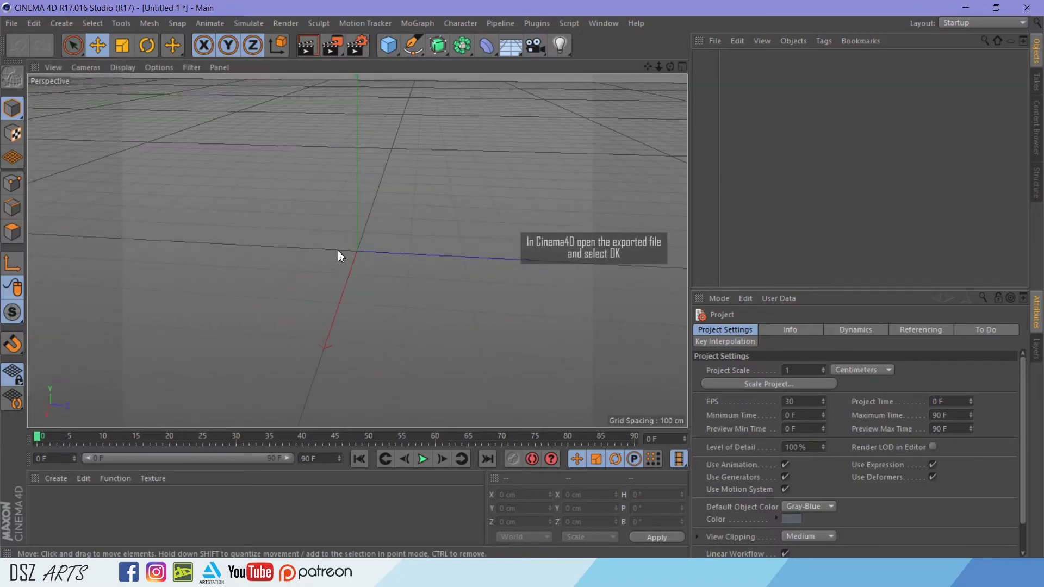
{"action": "left_click", "coordinate": [11, 23]}
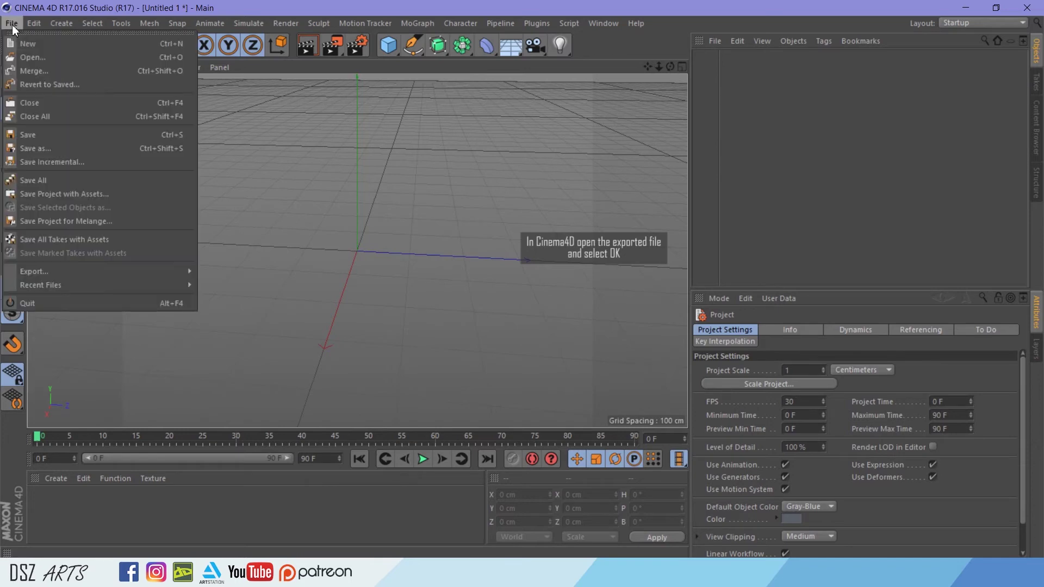
{"action": "left_click", "coordinate": [27, 58]}
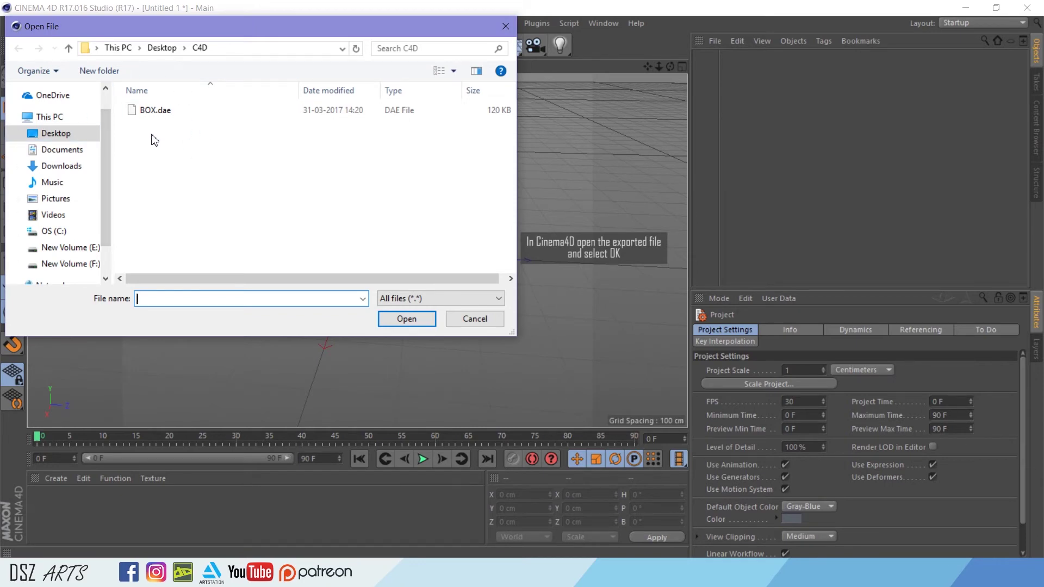
{"action": "left_click", "coordinate": [162, 114]}
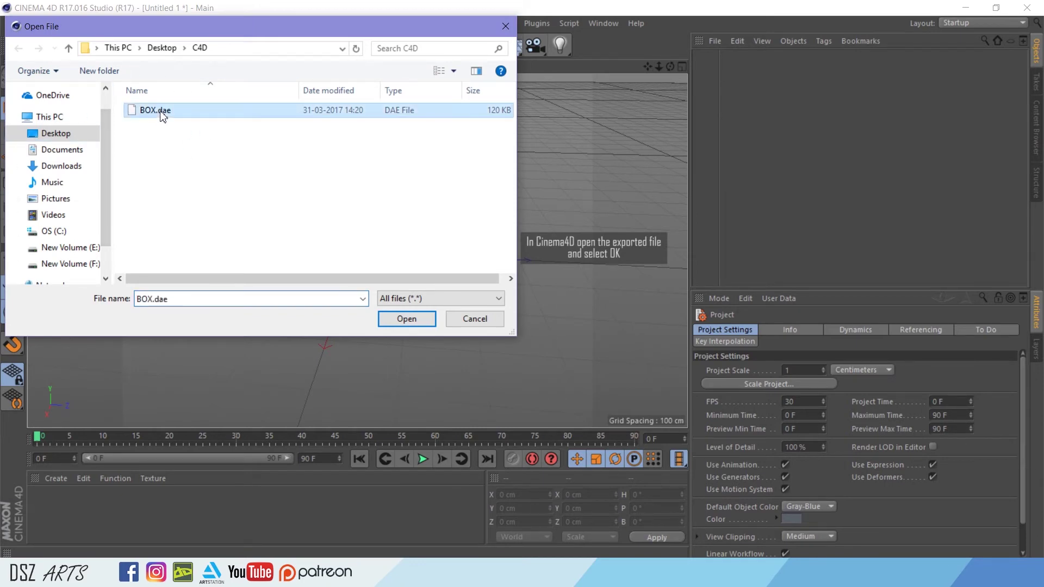
{"action": "left_click", "coordinate": [392, 319]}
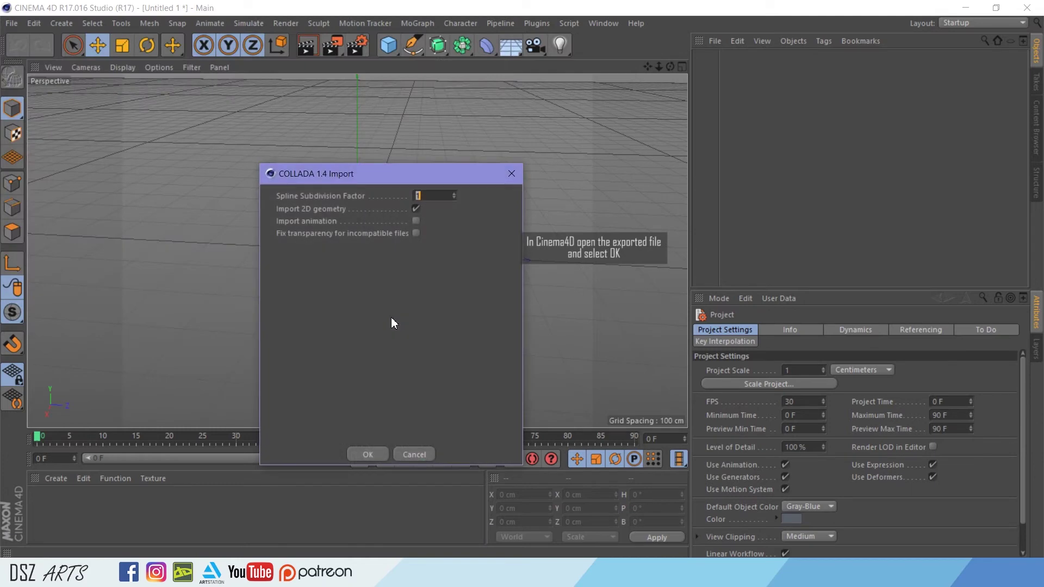
{"action": "left_click_drag", "start_coordinate": [368, 174], "coordinate": [257, 111]}
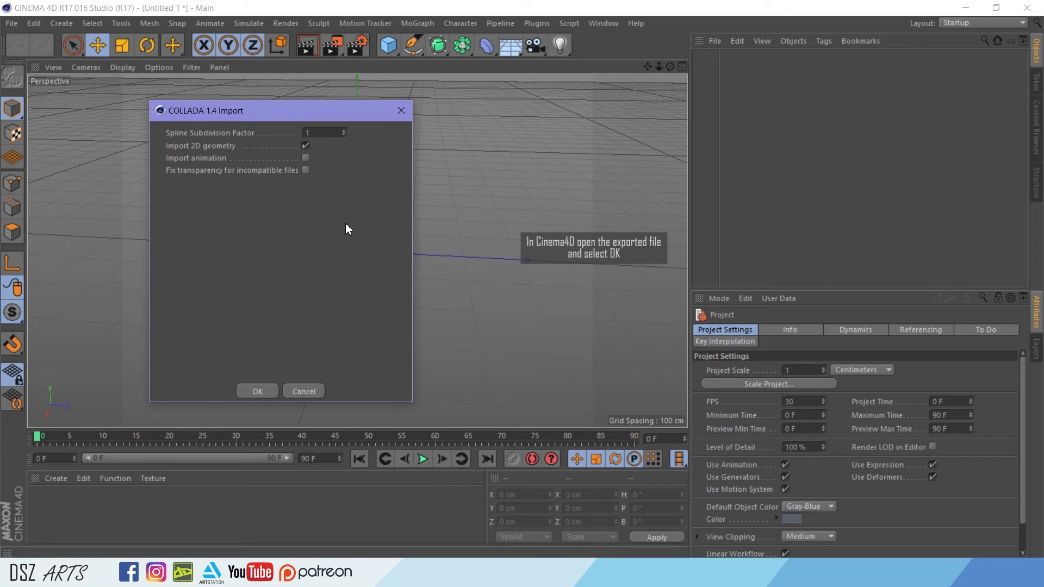
{"action": "left_click", "coordinate": [270, 392]}
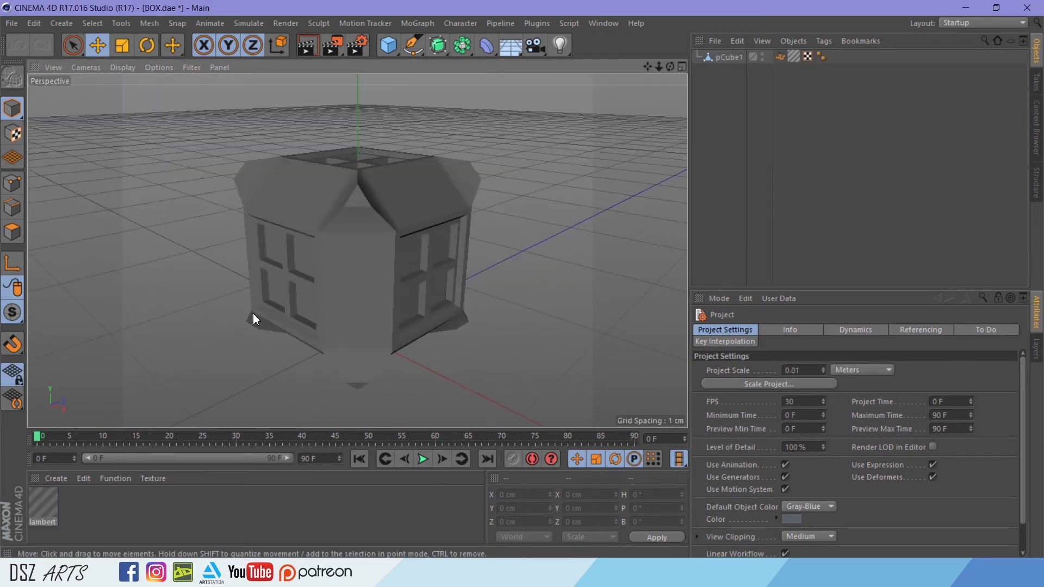
- Switch the viewport to Quick Shading (Lines) and move the box to X 0.017 cm
{"action": "left_click", "coordinate": [121, 67]}
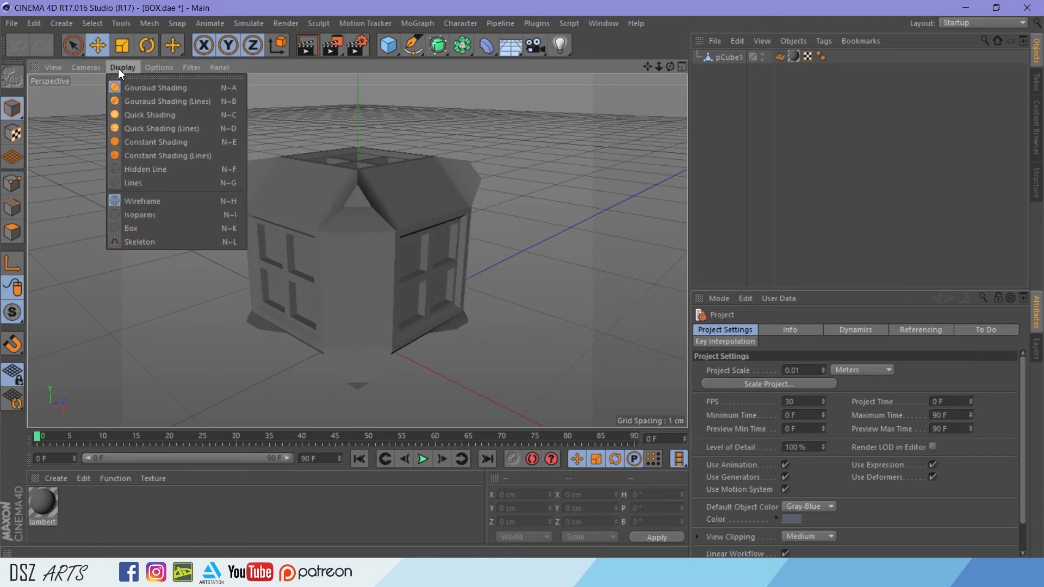
{"action": "left_click", "coordinate": [158, 129]}
{"action": "left_click", "coordinate": [304, 228]}
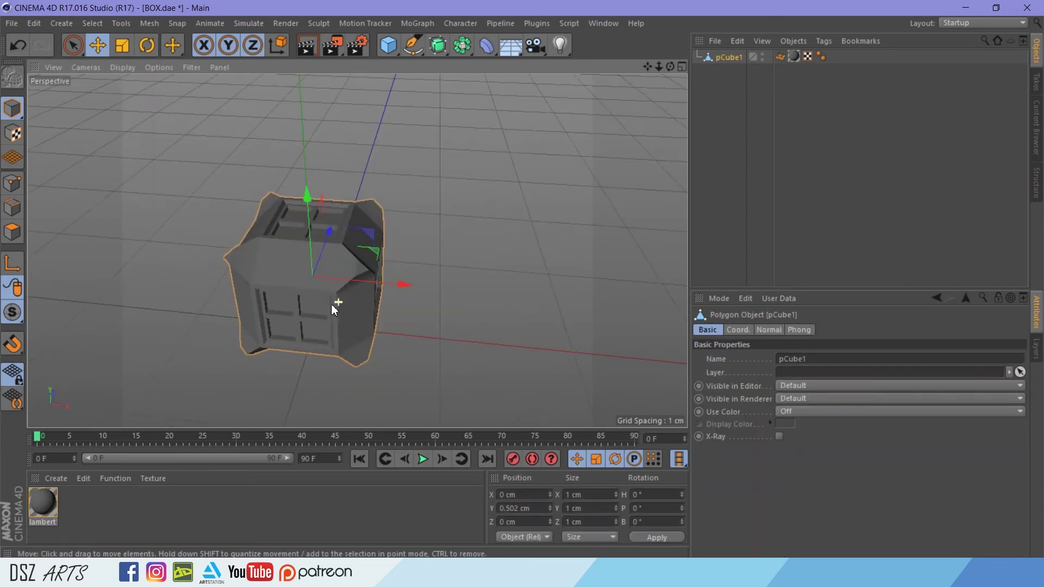
{"action": "mouse_move", "coordinate": [336, 288]}
{"action": "left_mouse_down", "text": "alt"}
{"action": "mouse_move", "coordinate": [414, 257]}
{"action": "mouse_move", "coordinate": [450, 261]}
{"action": "mouse_move", "coordinate": [417, 261]}
{"action": "left_mouse_up", "text": "alt"}
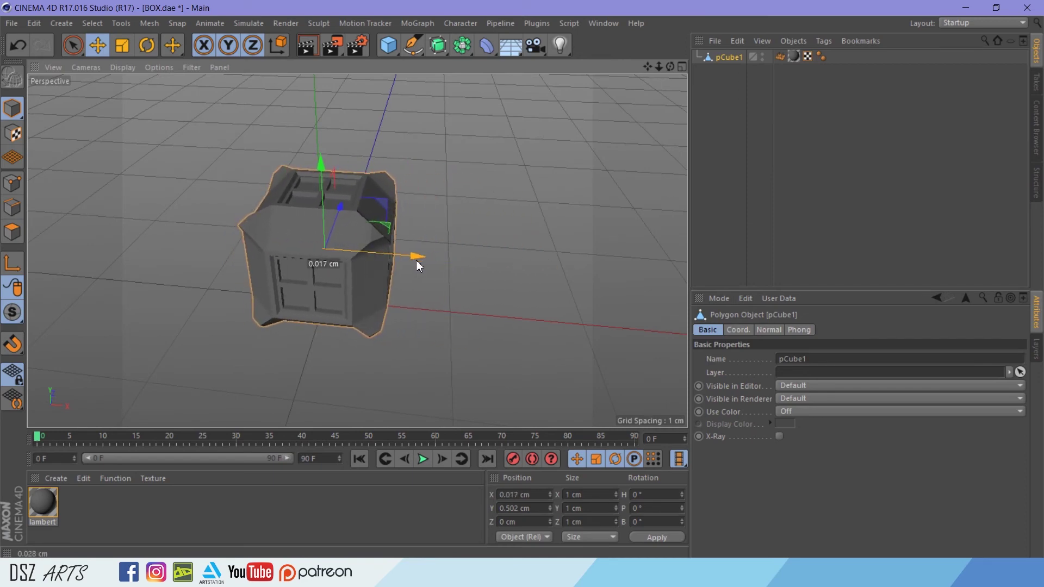
{"action": "mouse_move", "coordinate": [417, 315]}
{"action": "left_mouse_down", "text": "alt"}
{"action": "mouse_move", "coordinate": [263, 282]}
{"action": "mouse_move", "coordinate": [161, 208]}
{"action": "mouse_move", "coordinate": [300, 237]}
{"action": "mouse_move", "coordinate": [422, 293]}
{"action": "mouse_move", "coordinate": [359, 311]}
{"action": "mouse_move", "coordinate": [373, 303]}
{"action": "mouse_move", "coordinate": [499, 408]}
{"action": "mouse_move", "coordinate": [343, 240]}
{"action": "left_mouse_up", "text": "alt"}
- Create a new default material Mat and apply it to pCube1
{"action": "scroll", "coordinate": [381, 307], "scroll_direction": "down", "scroll_amount": 3}
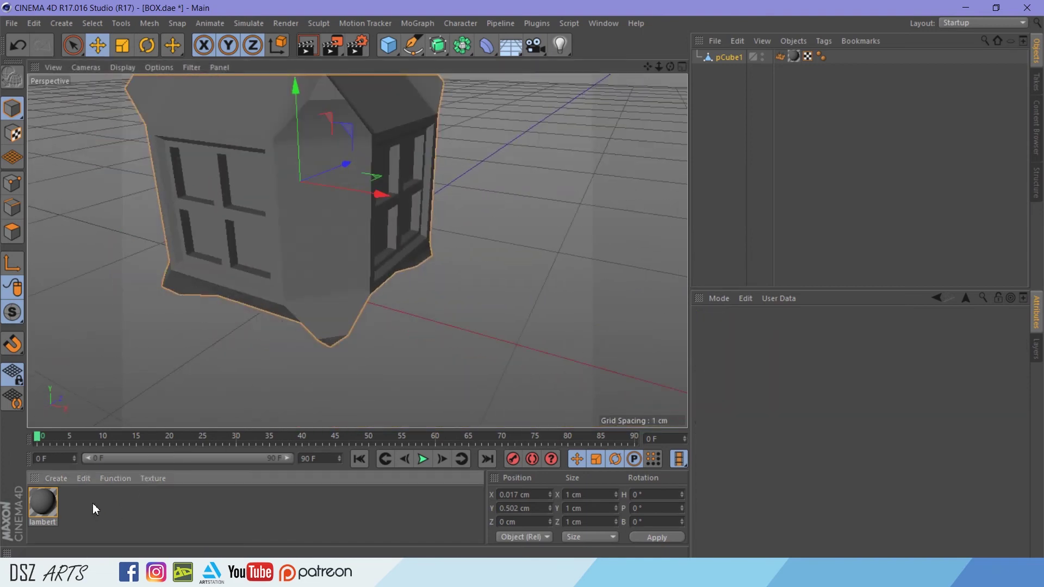
{"action": "double_click", "coordinate": [140, 515]}
{"action": "left_click_drag", "start_coordinate": [42, 502], "coordinate": [307, 269]}
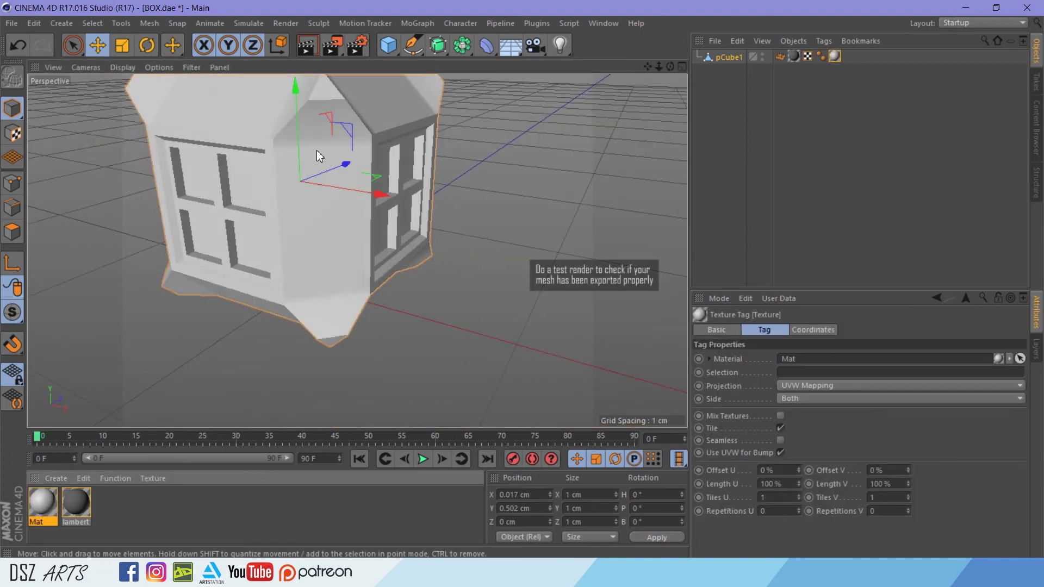
{"action": "left_click_drag", "start_coordinate": [317, 159], "coordinate": [317, 235], "text": "alt"}
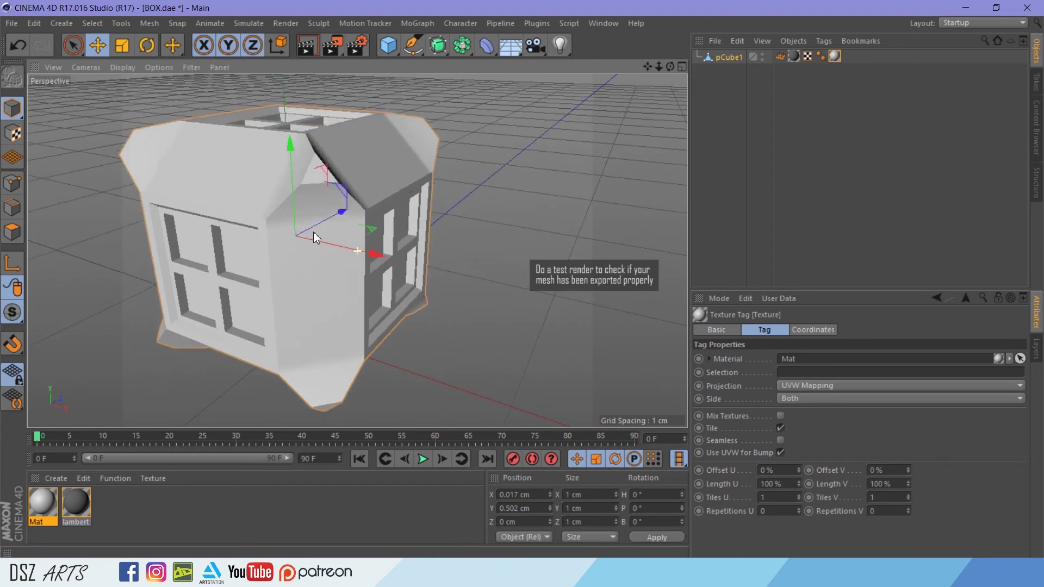
- Add the Ambient Occlusion effect in Render Settings and render the box to the Picture Viewer
{"action": "left_click", "coordinate": [357, 45]}
{"action": "left_click", "coordinate": [98, 249]}
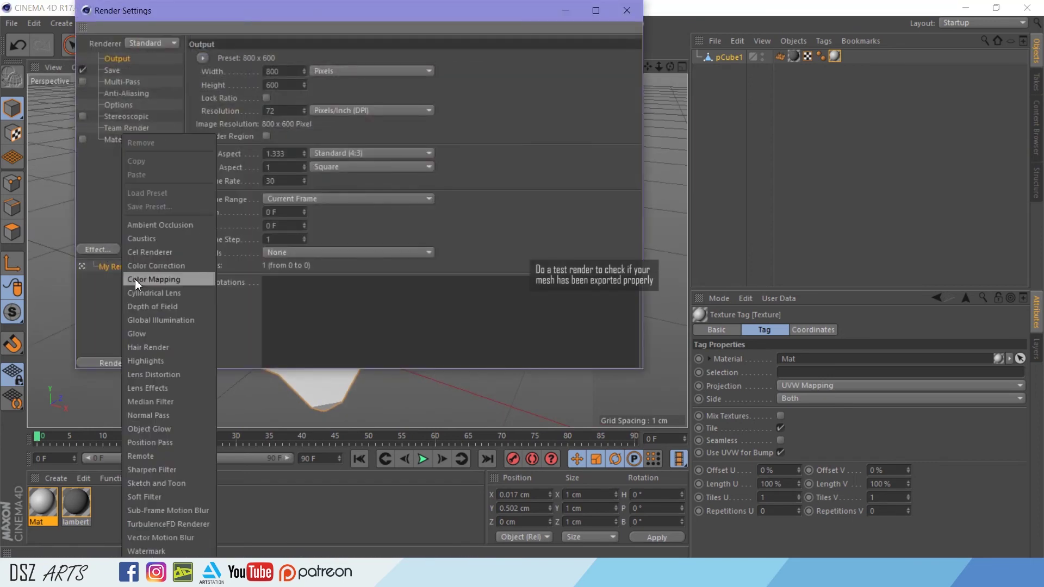
{"action": "left_click", "coordinate": [131, 224]}
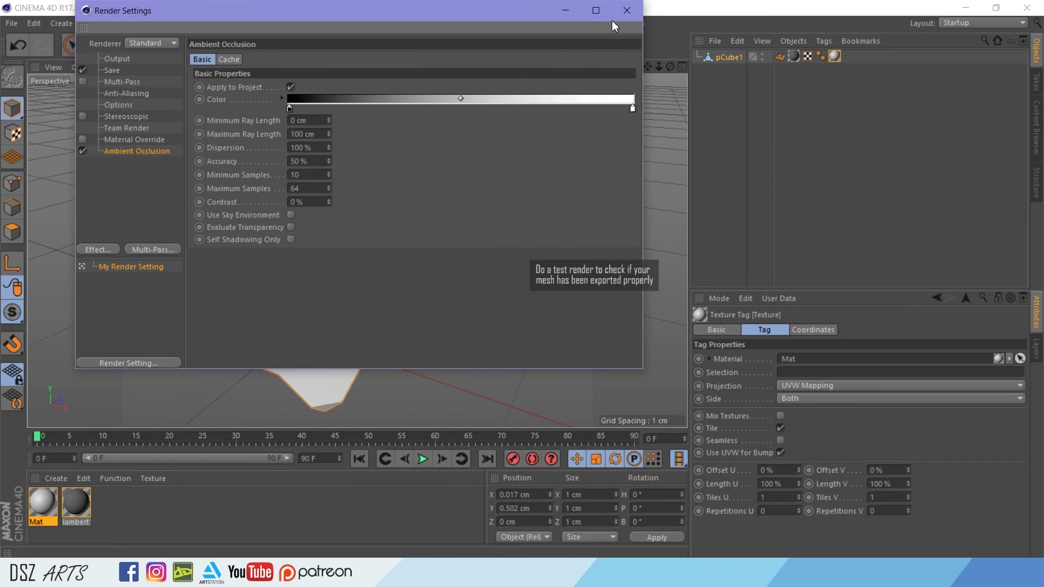
{"action": "left_click", "coordinate": [627, 10]}
{"action": "mouse_move", "coordinate": [396, 174]}
{"action": "left_mouse_down", "text": "alt"}
{"action": "mouse_move", "coordinate": [388, 225]}
{"action": "mouse_move", "coordinate": [413, 280]}
{"action": "mouse_move", "coordinate": [405, 256]}
{"action": "left_mouse_up", "text": "alt"}
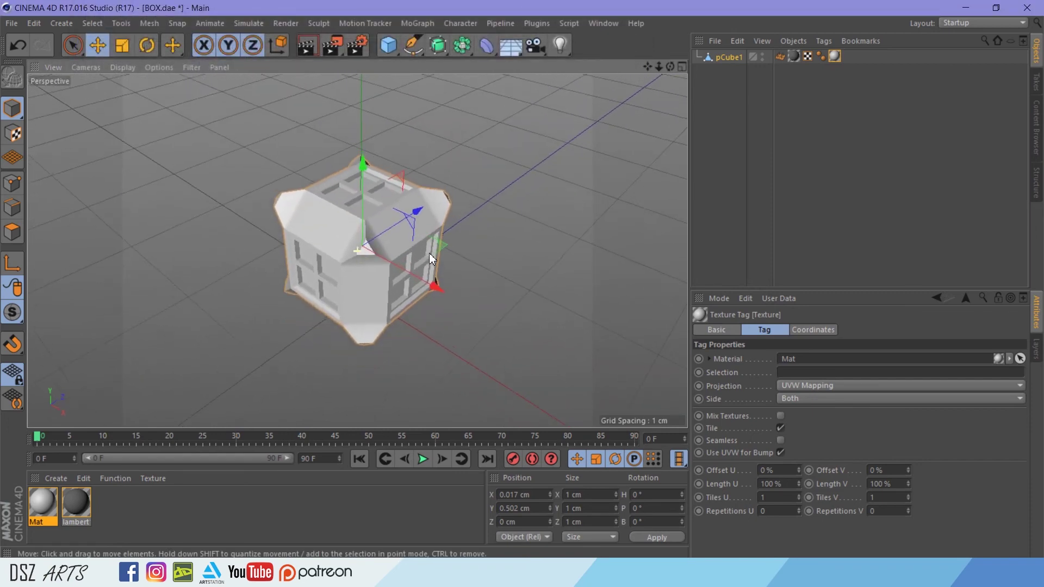
{"action": "left_click", "coordinate": [332, 45]}
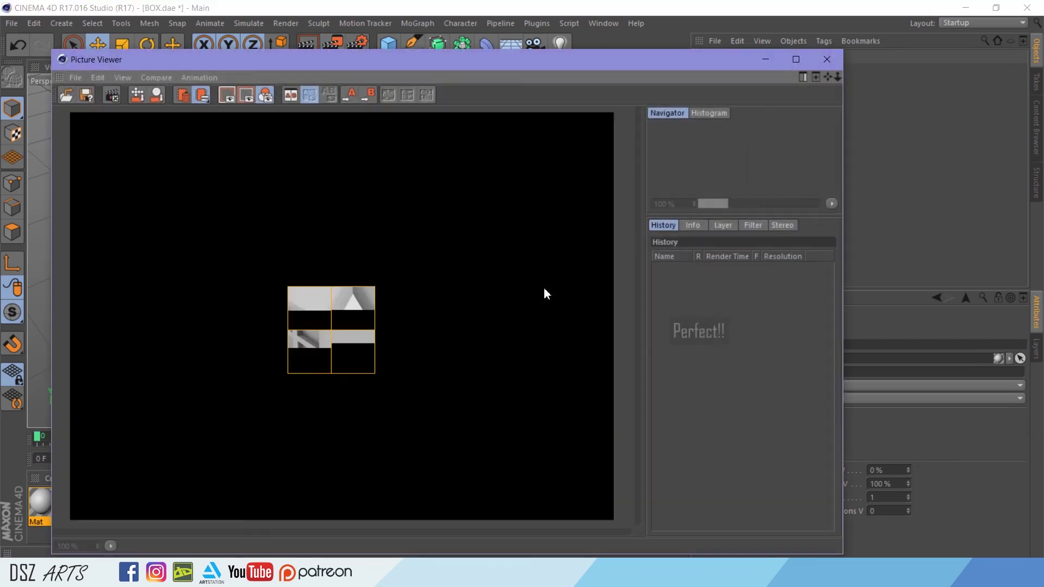